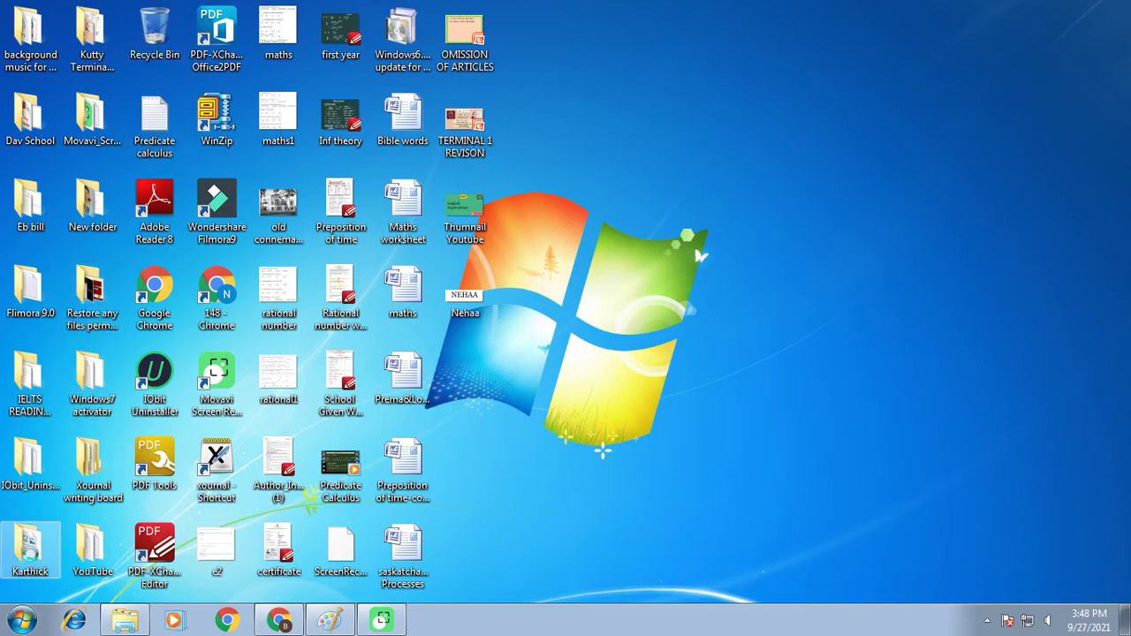
# Step: Delete the last folder in the desktop's first icon column and empty the Recycle Bin
pyautogui.rightClick(30, 555)
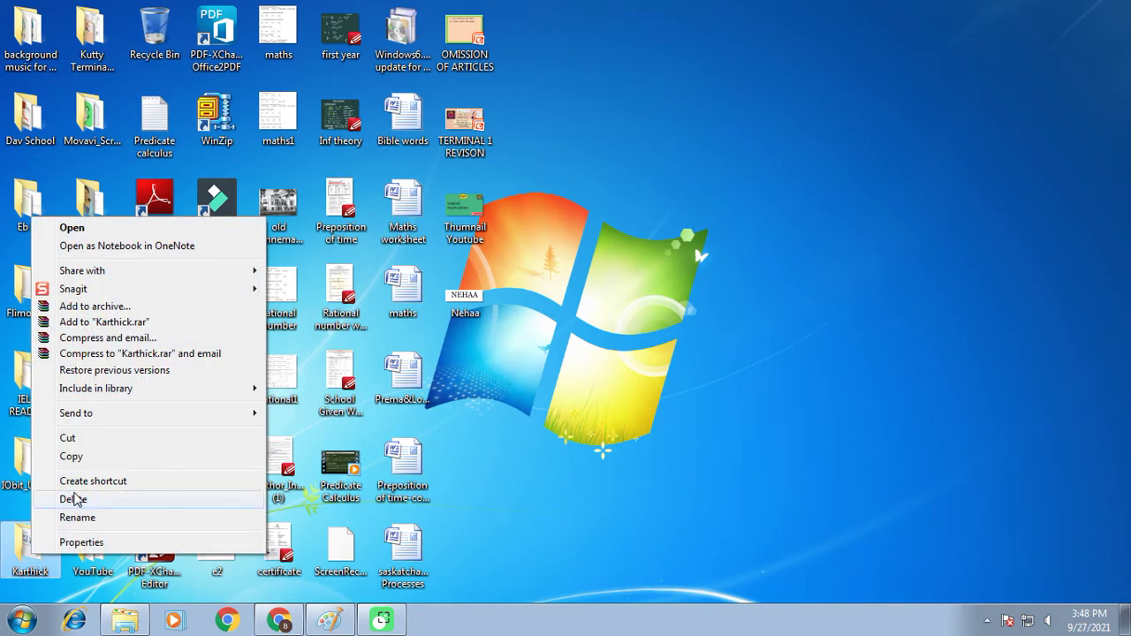
pyautogui.click(74, 500)
pyautogui.click(615, 374)
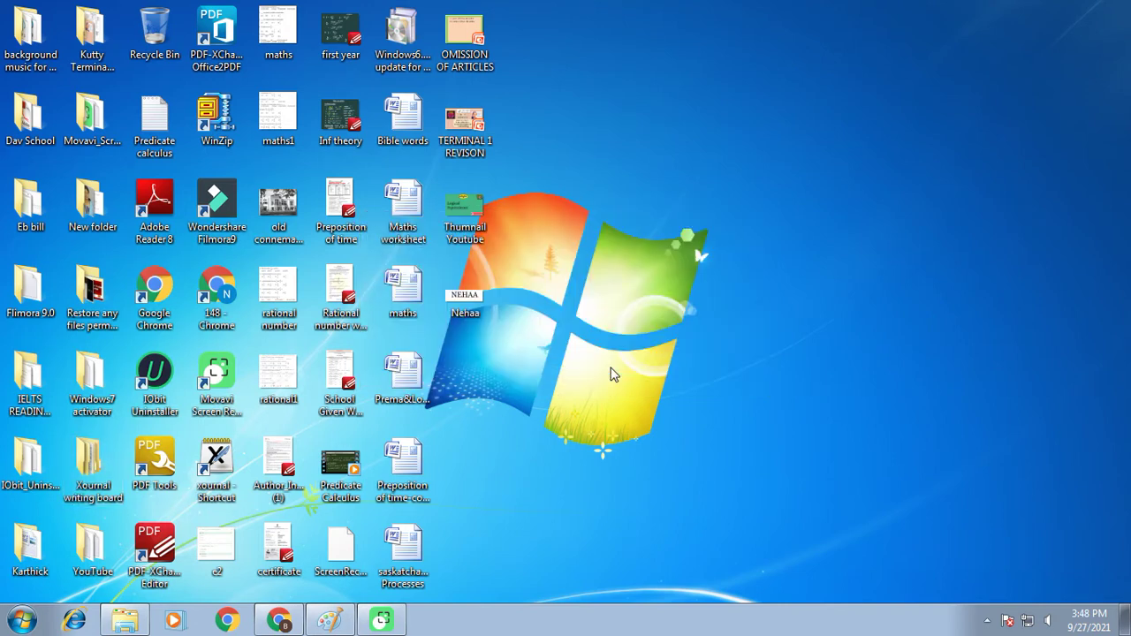
pyautogui.rightClick(154, 31)
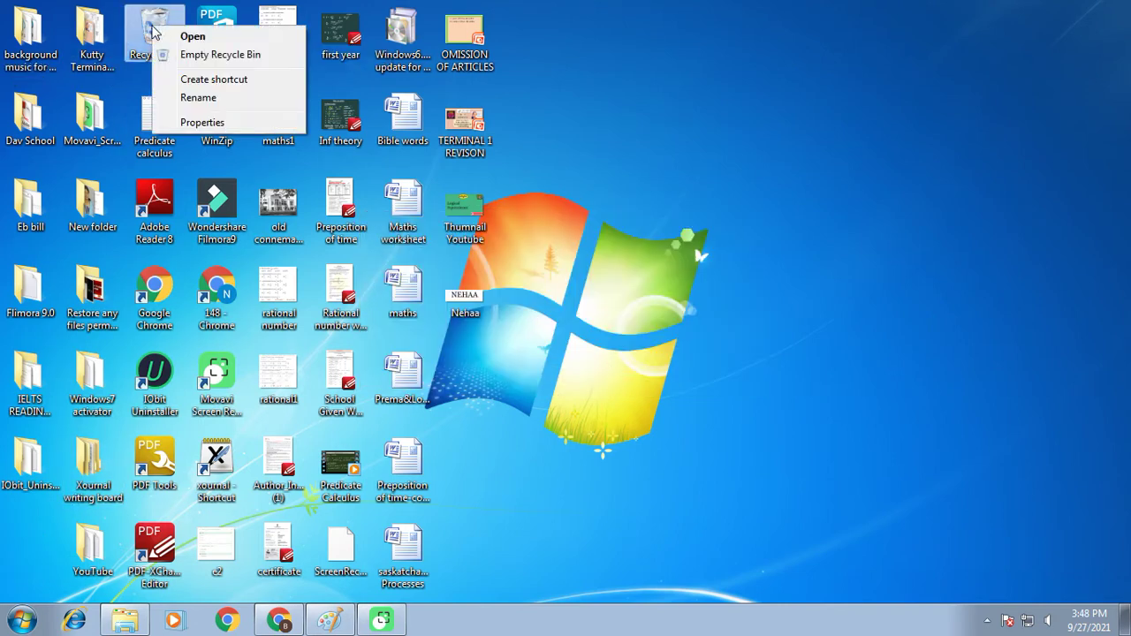
pyautogui.click(203, 54)
pyautogui.click(631, 373)
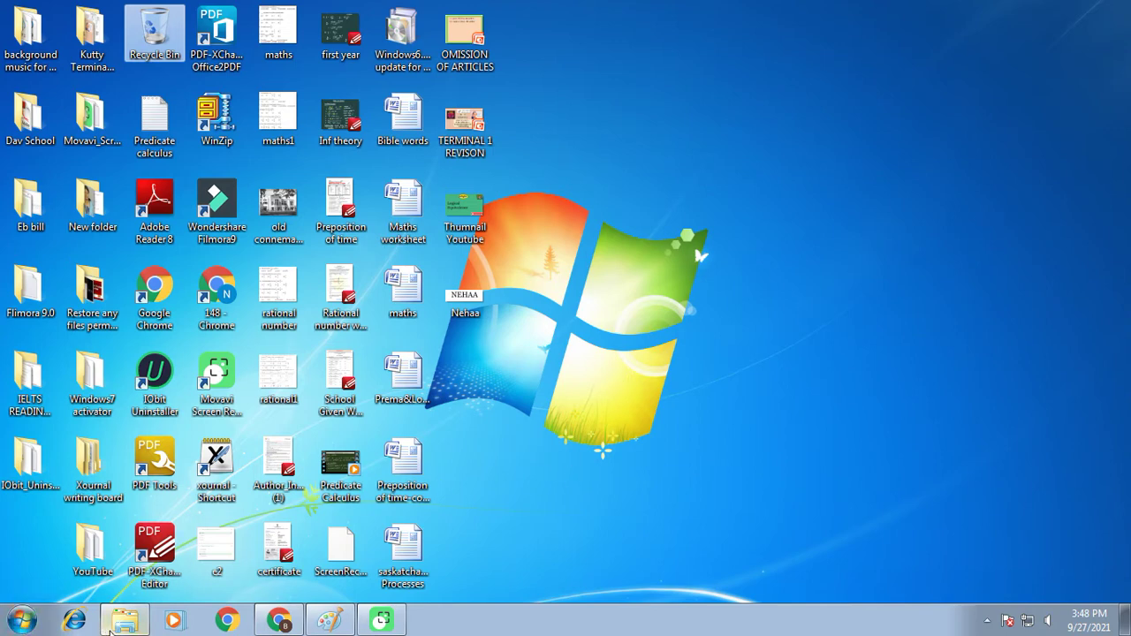
# Step: Open the previous versions of the Desktop folder inside the user's profile folder under C:\Users
pyautogui.click(116, 624)
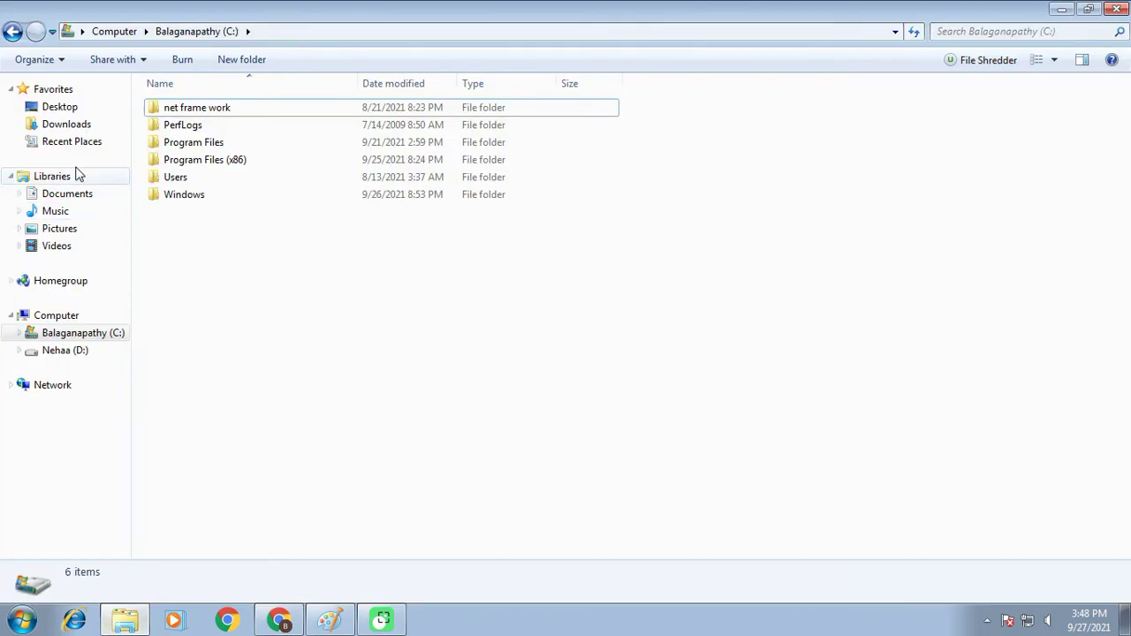
pyautogui.doubleClick(179, 176)
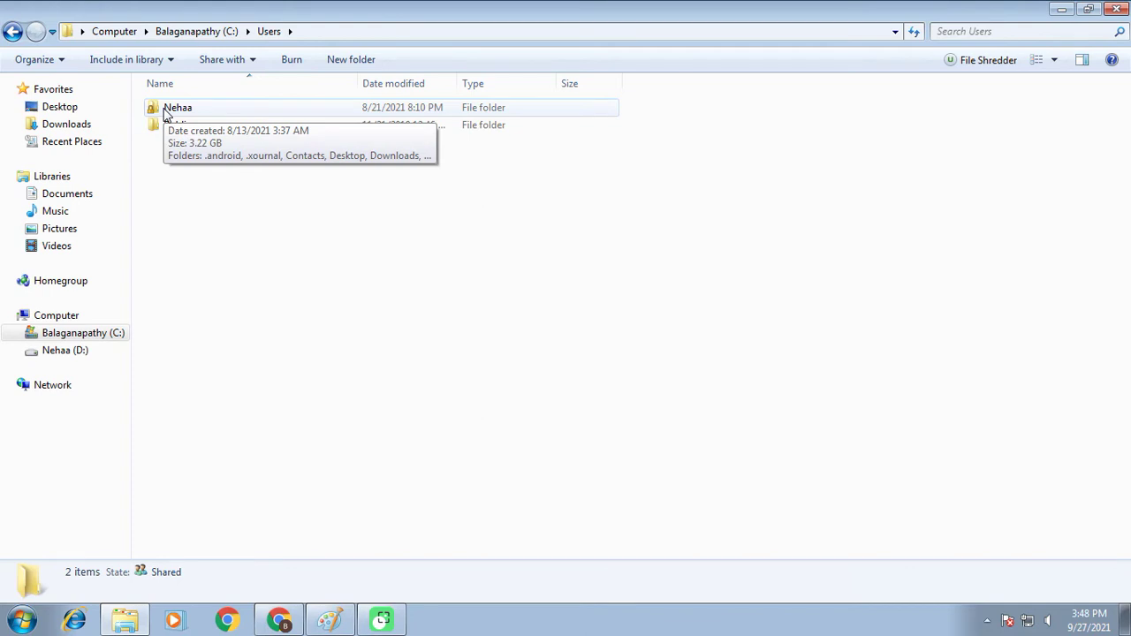
pyautogui.doubleClick(166, 110)
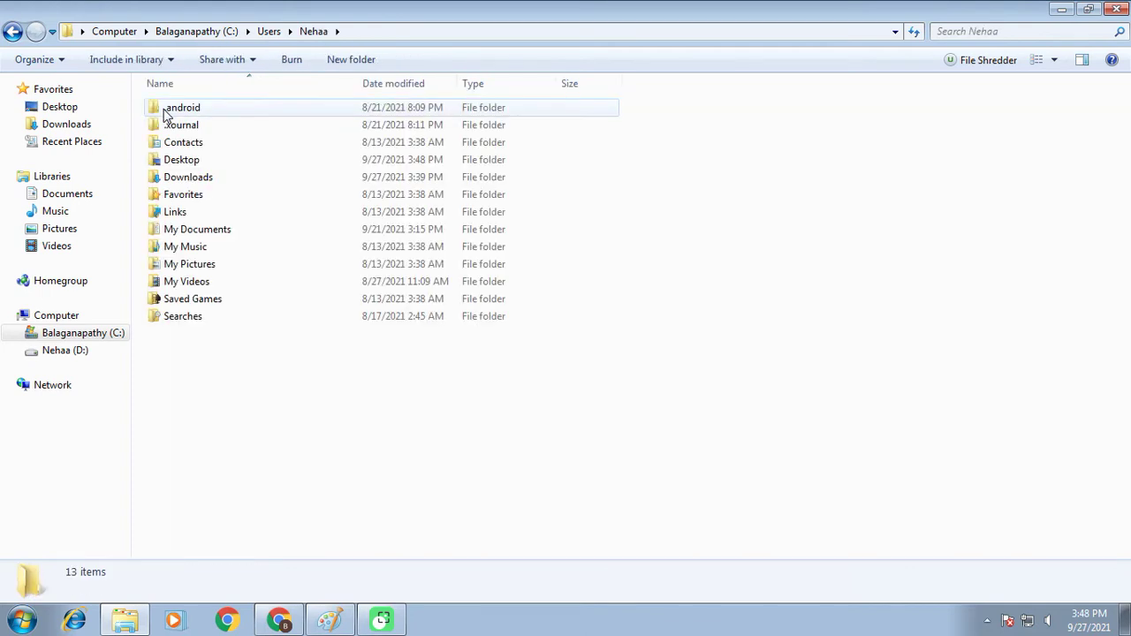
pyautogui.rightClick(170, 166)
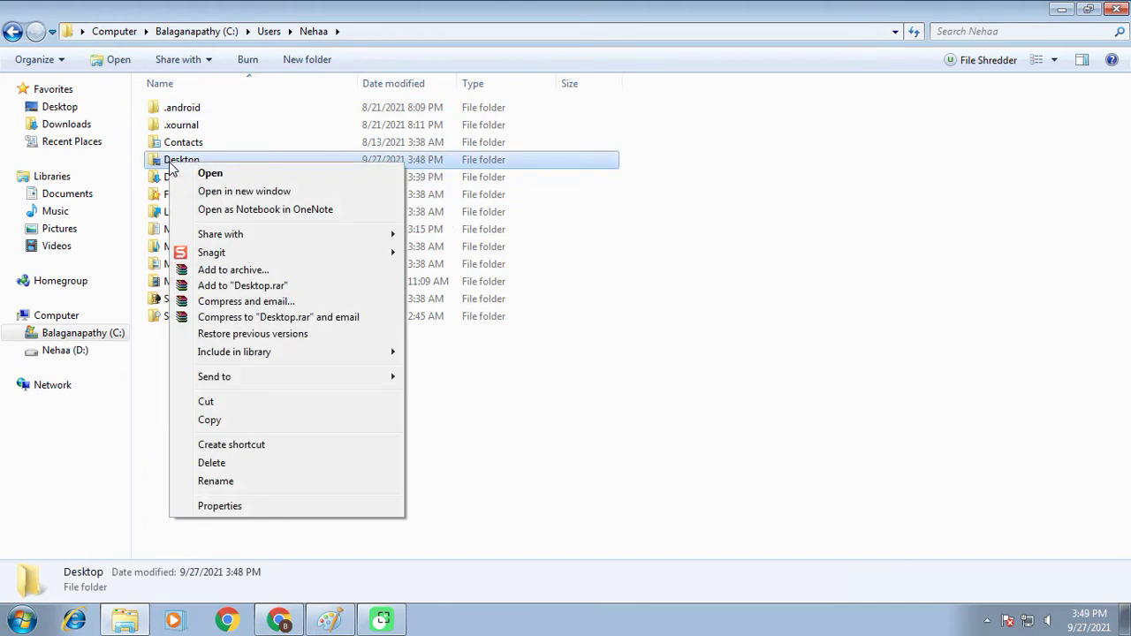
pyautogui.click(227, 334)
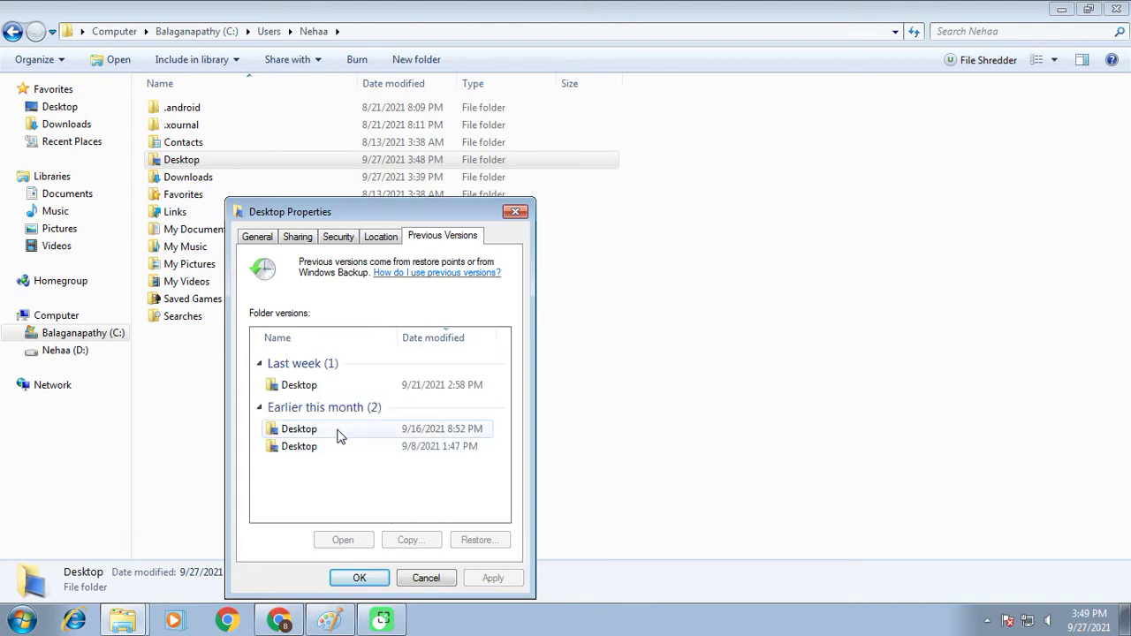
# Step: Open the 9/21/2021 2:58 PM version of the Desktop folder, then clear the folder windows and move the properties dialog off the desktop icons
pyautogui.rightClick(314, 388)
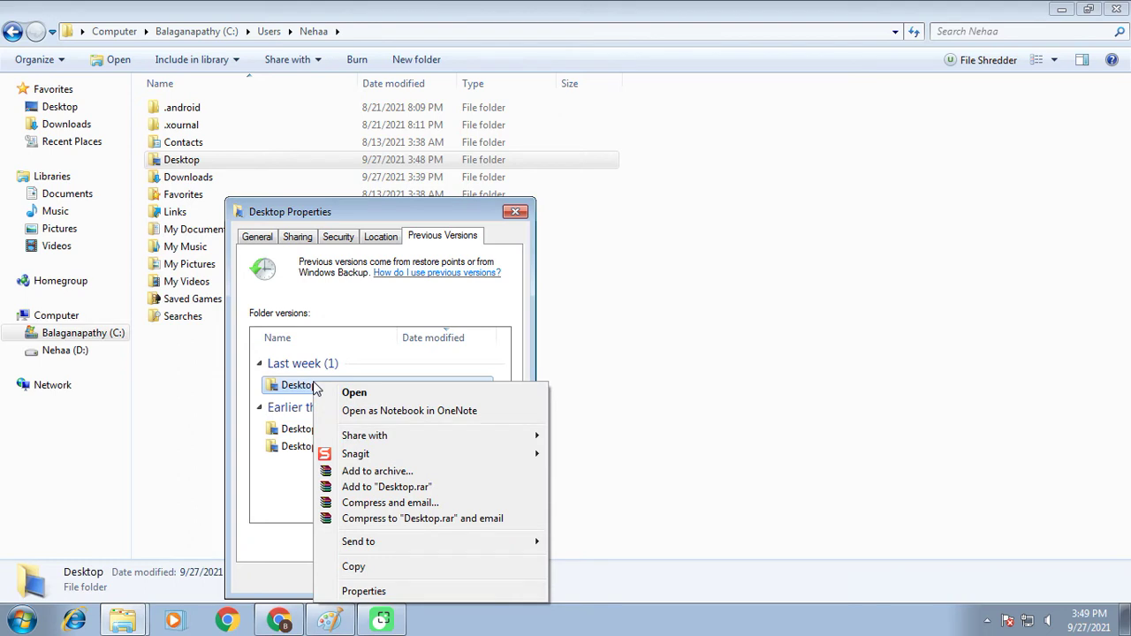
pyautogui.click(351, 392)
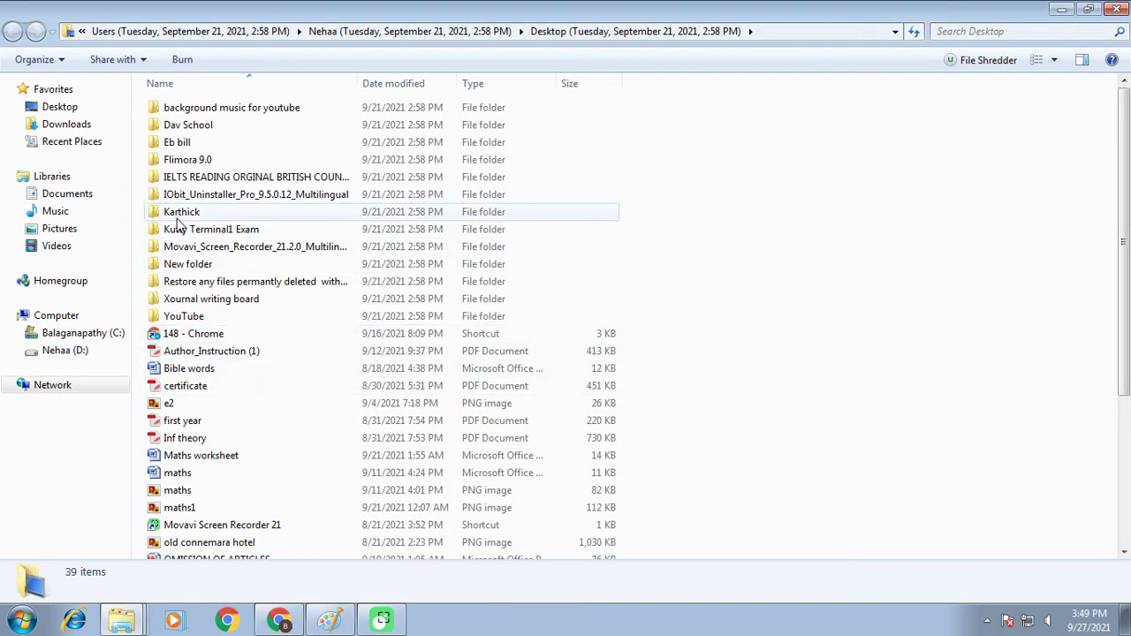
pyautogui.click(1092, 9)
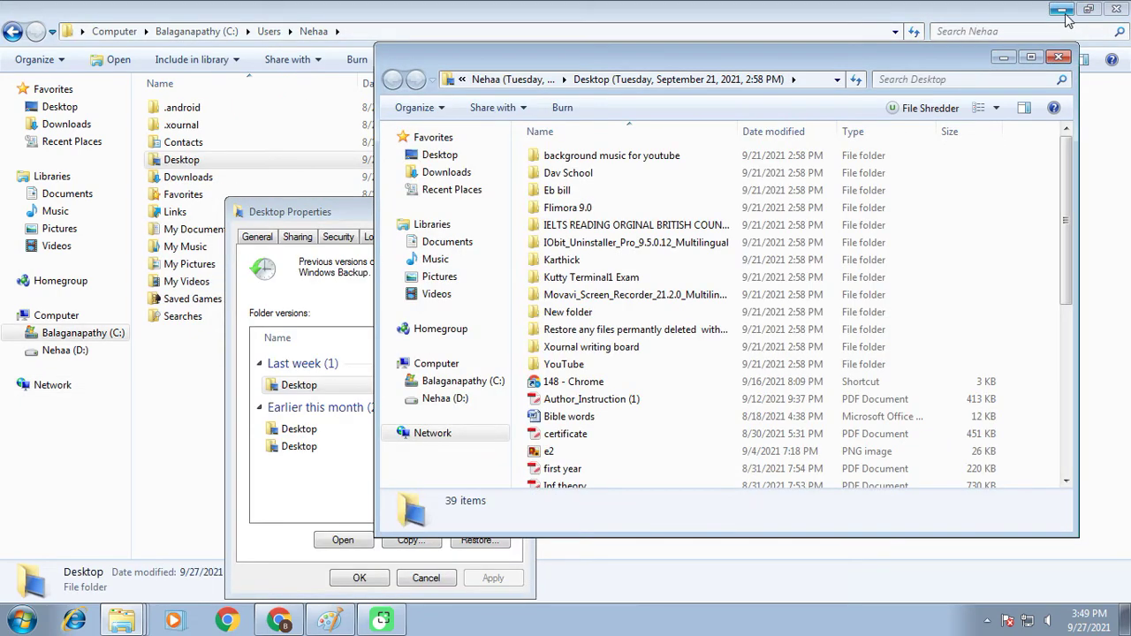
pyautogui.click(1005, 58)
pyautogui.click(1060, 9)
pyautogui.moveTo(411, 209); pyautogui.dragTo(964, 131)
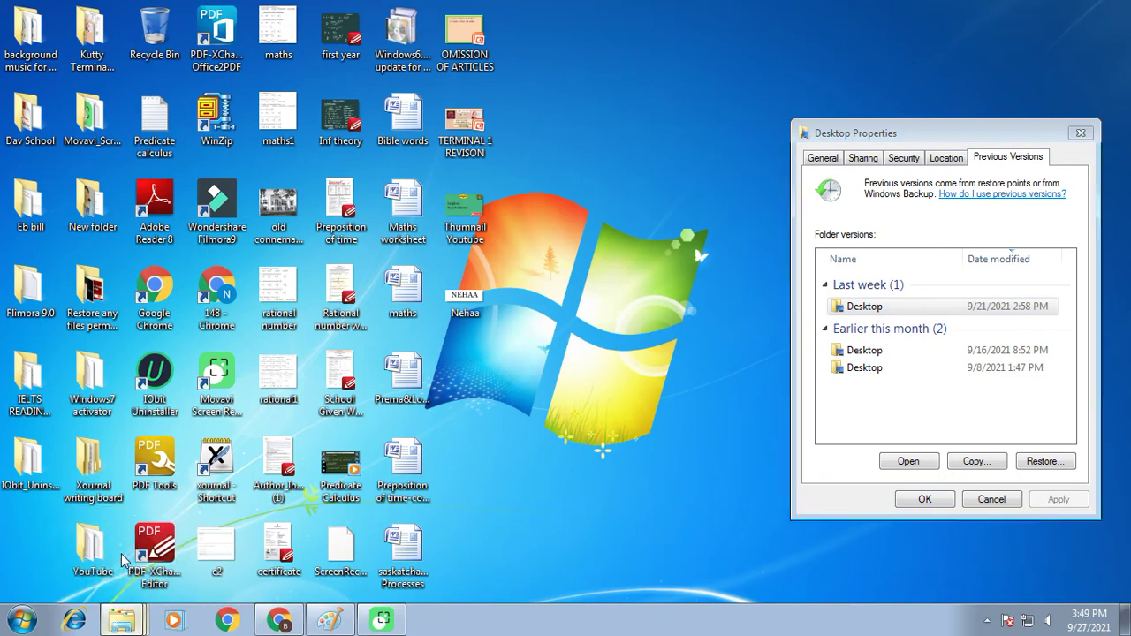
# Step: Copy the deleted folder from the 9/21/2021 Desktop version onto the current desktop and check the restored folder's contents
pyautogui.moveTo(119, 623)
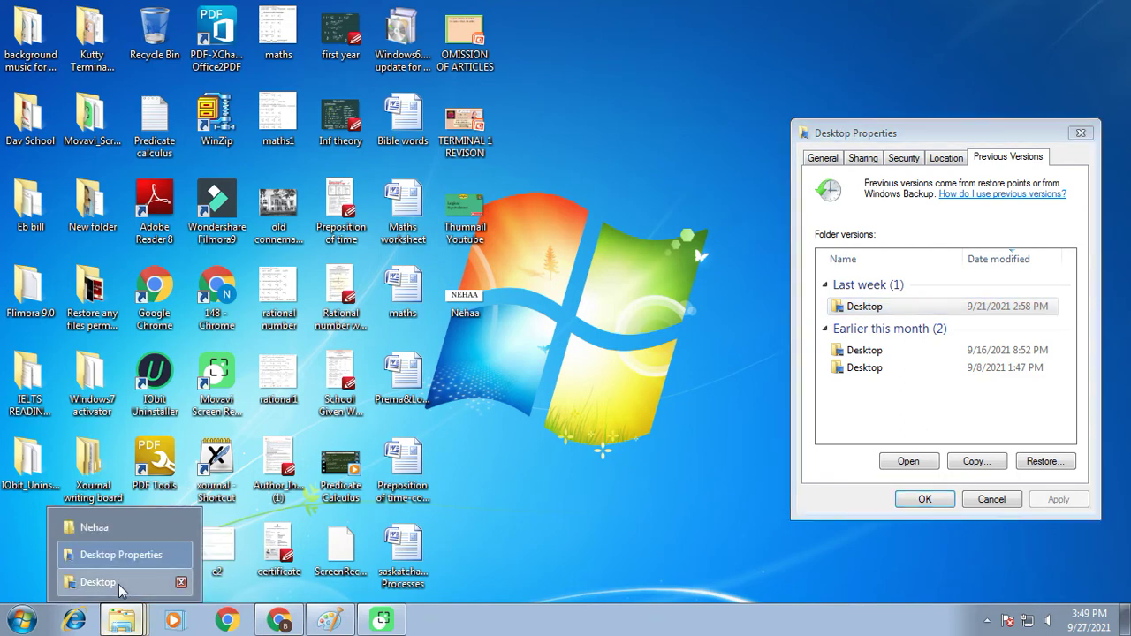
pyautogui.click(85, 582)
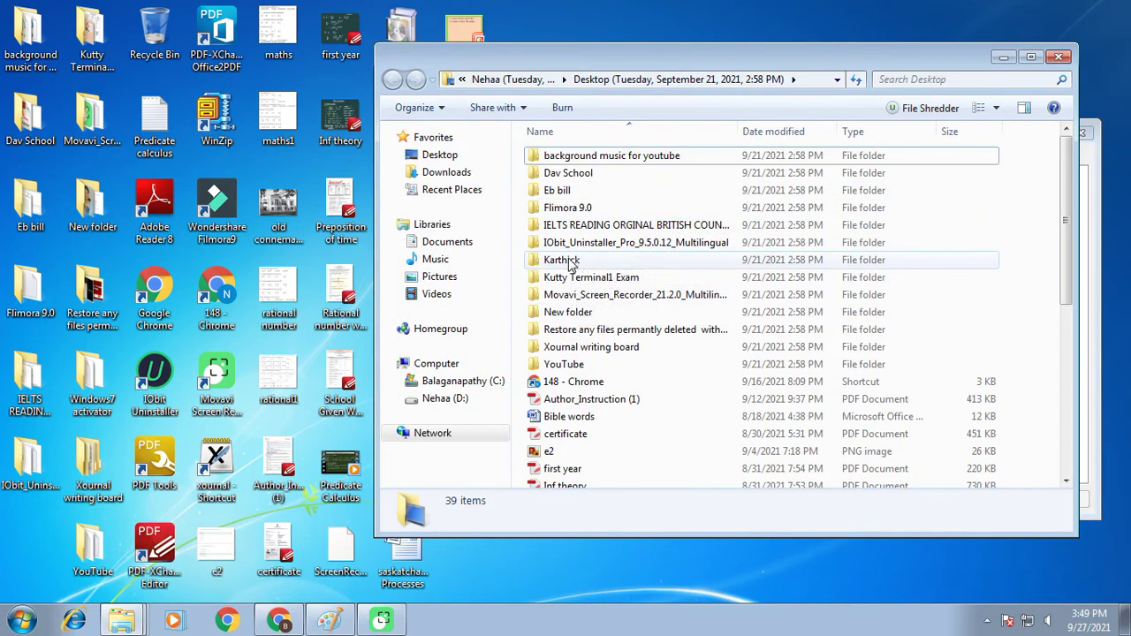
pyautogui.click(570, 262)
pyautogui.rightClick(570, 261)
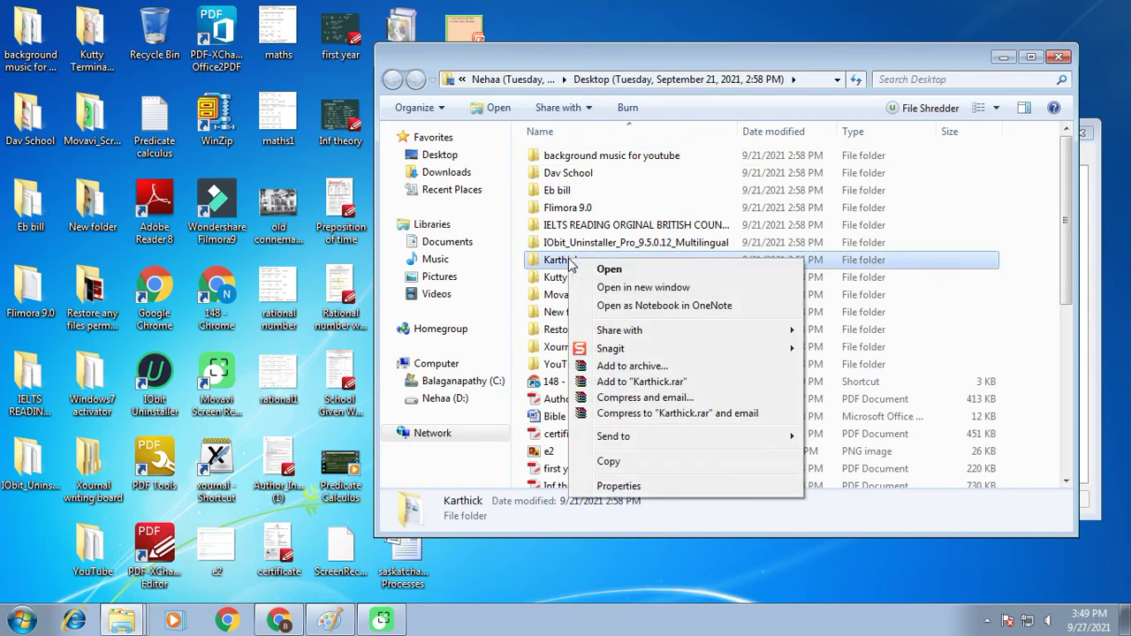
pyautogui.click(617, 463)
pyautogui.click(1004, 56)
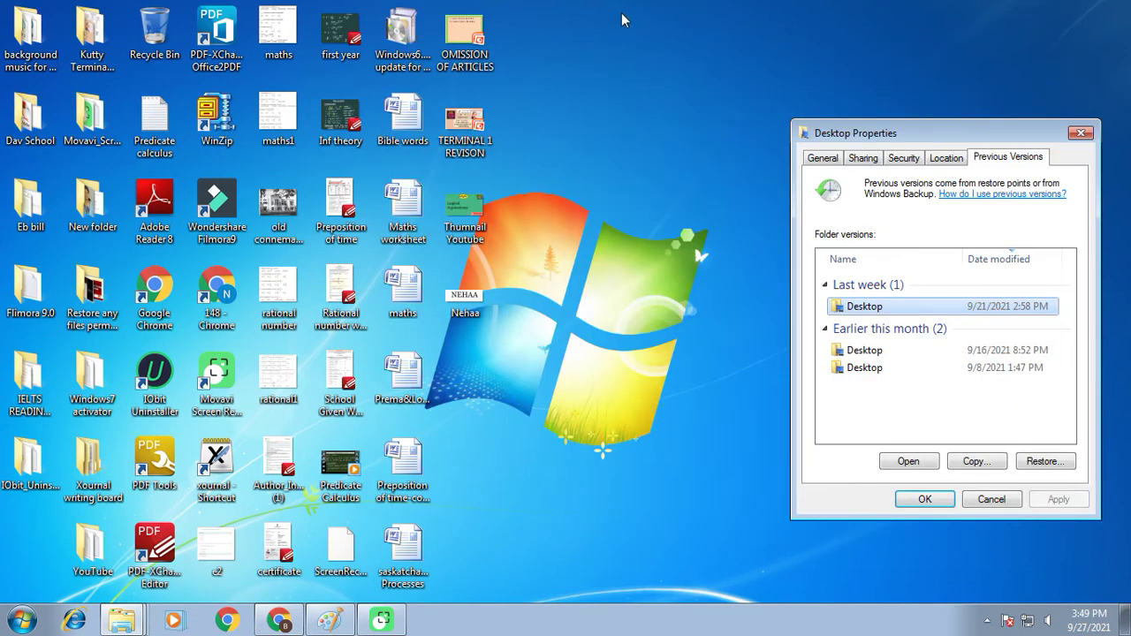
pyautogui.rightClick(557, 53)
pyautogui.click(598, 120)
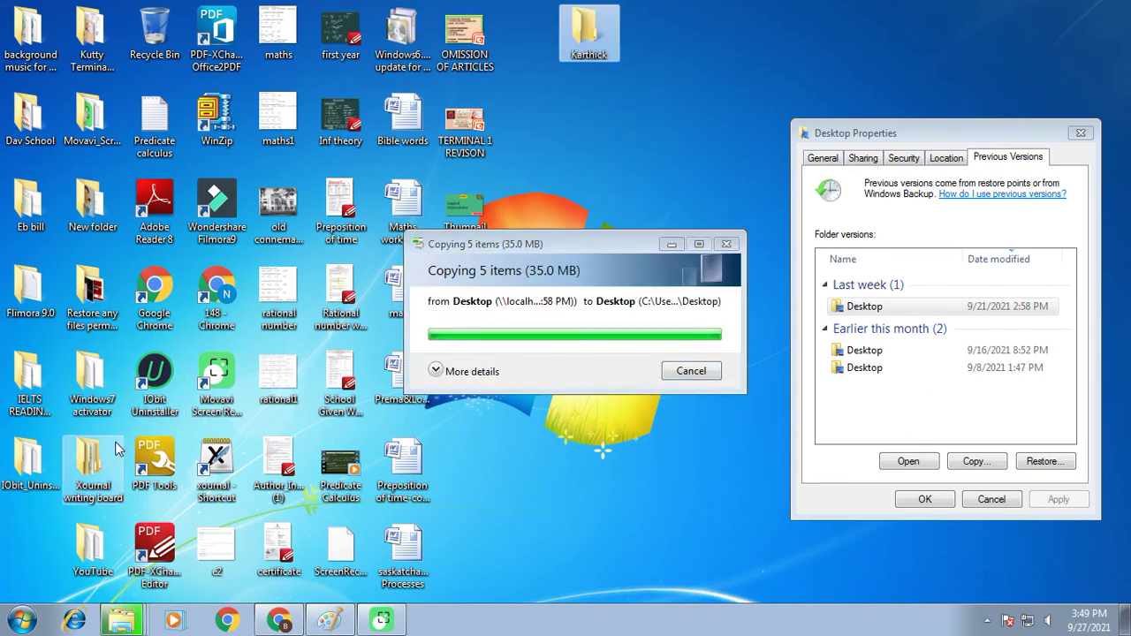
pyautogui.doubleClick(596, 29)
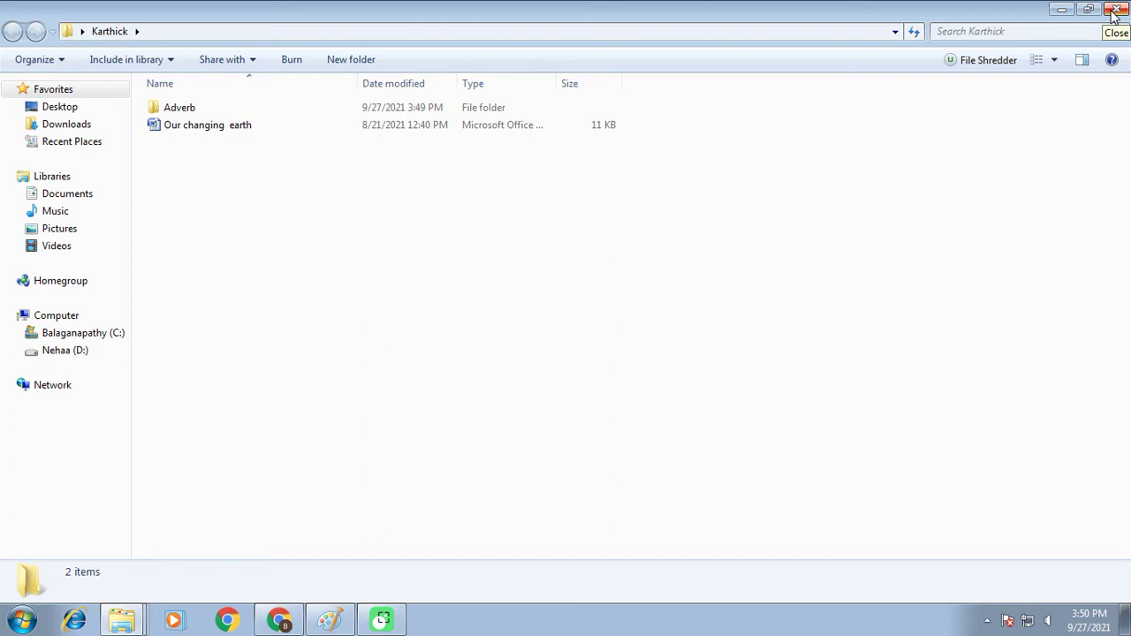
pyautogui.click(1062, 9)
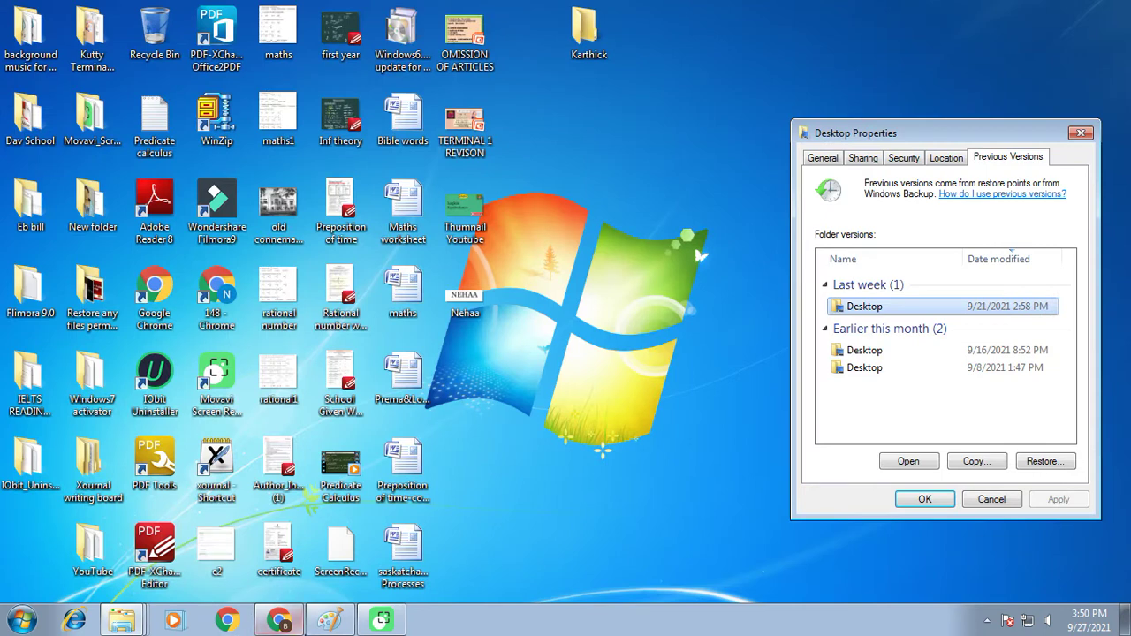
# Step: Open the name image at the end of the desktop's last full icon column in Paint
pyautogui.moveTo(308, 629)
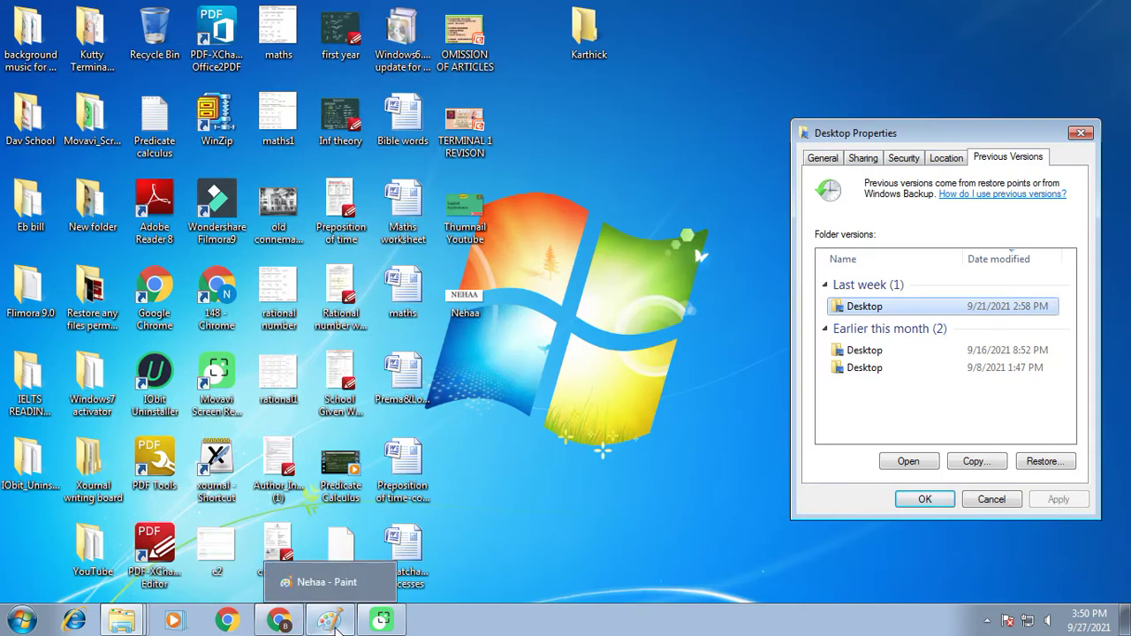
pyautogui.rightClick(460, 309)
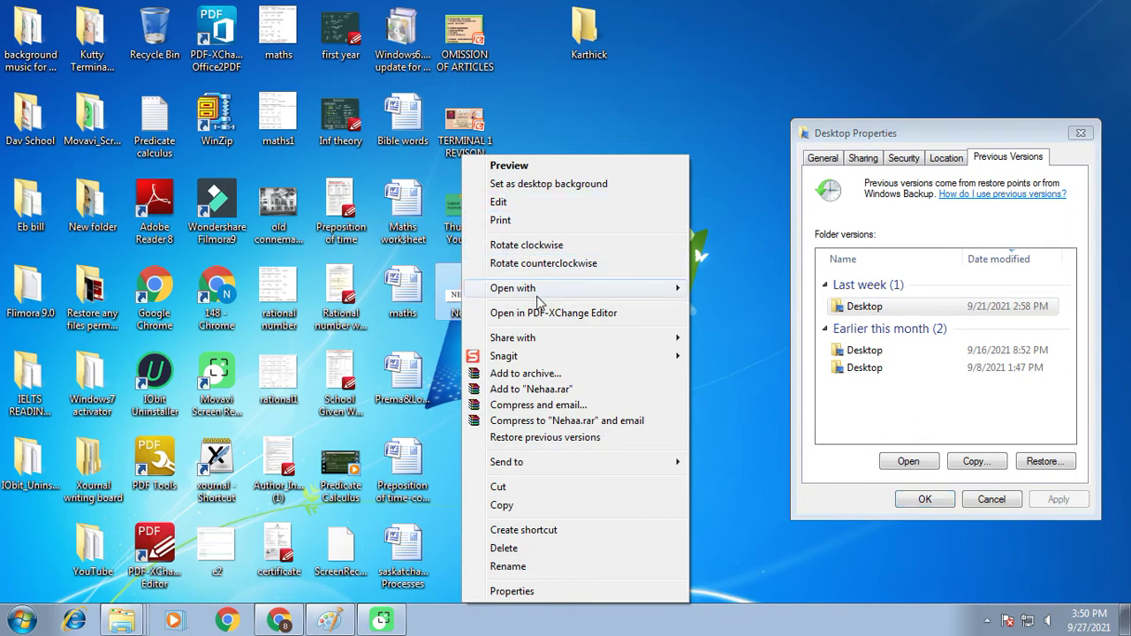
pyautogui.moveTo(539, 296)
pyautogui.click(718, 307)
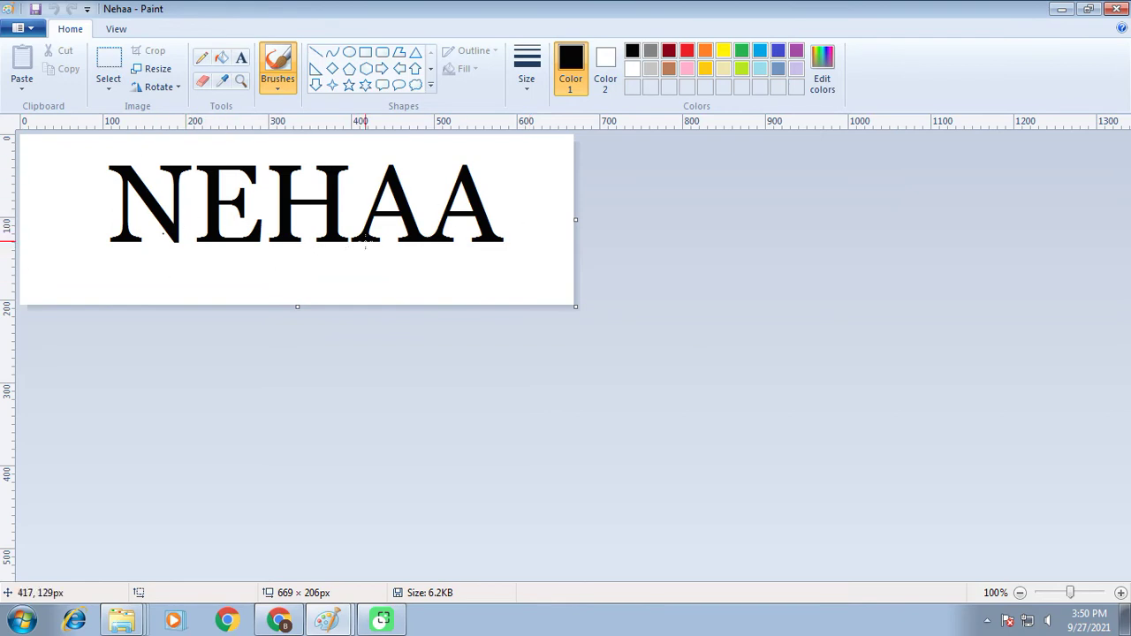
pyautogui.click(1062, 11)
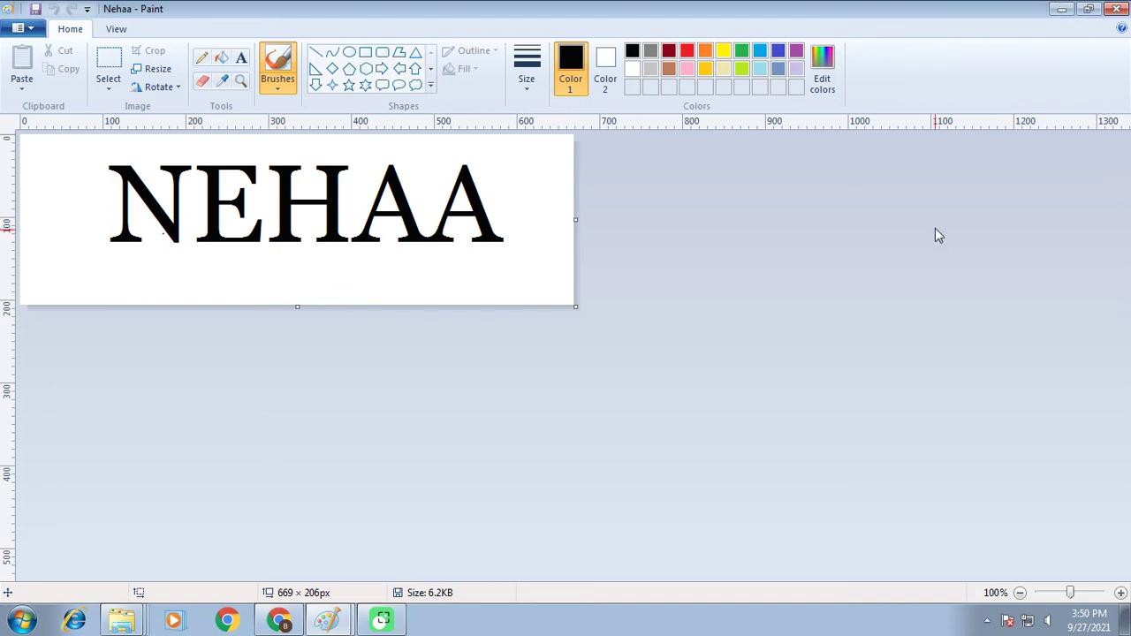
# Step: Undo the stray canvas edit, copy the entire image in Paint and minimize the window
pyautogui.click(69, 234)
pyautogui.hotkey('ctrl', 'z')
pyautogui.hotkey('ctrl', 'a')
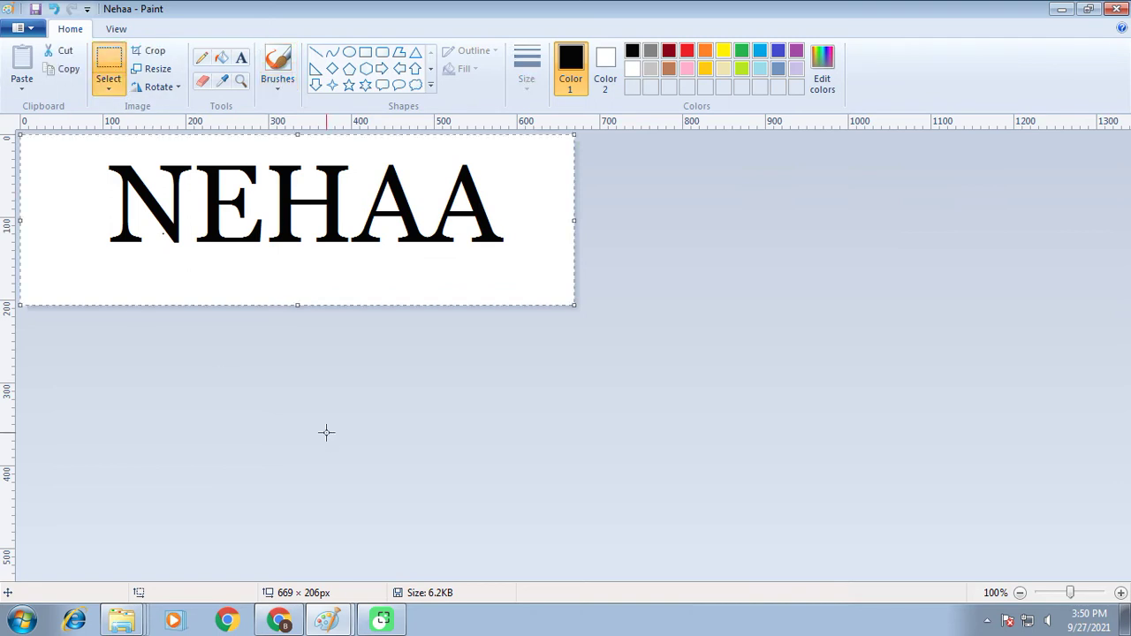
pyautogui.rightClick(342, 256)
pyautogui.click(382, 284)
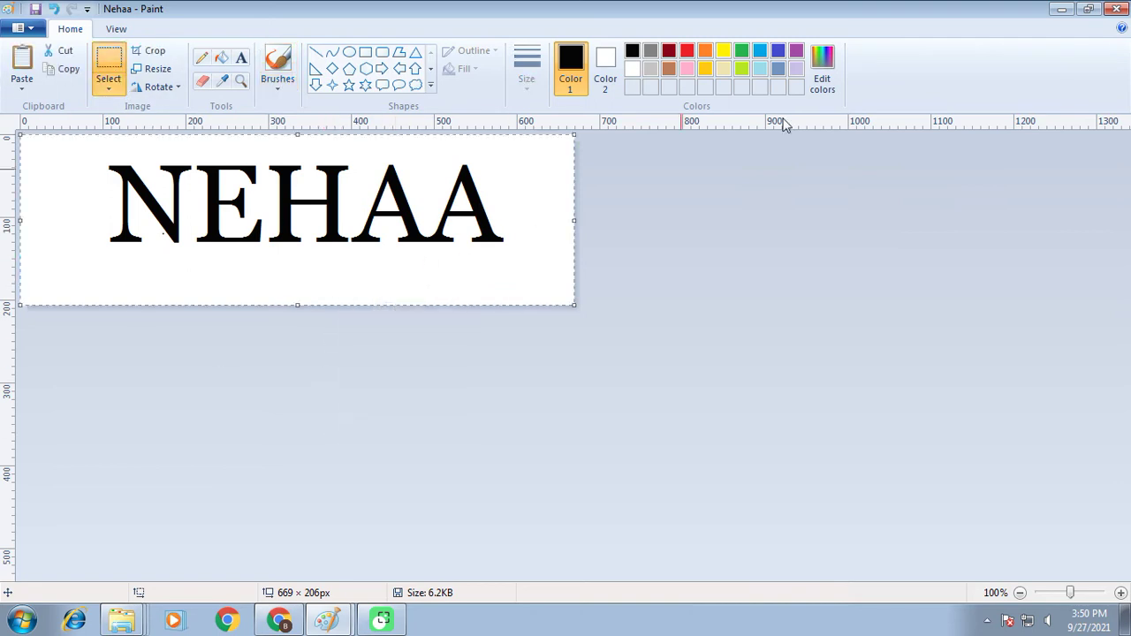
pyautogui.click(1062, 9)
# Step: Switch to Microsoft Office OneNote 2007 and delete the existing page titled N
pyautogui.click(19, 624)
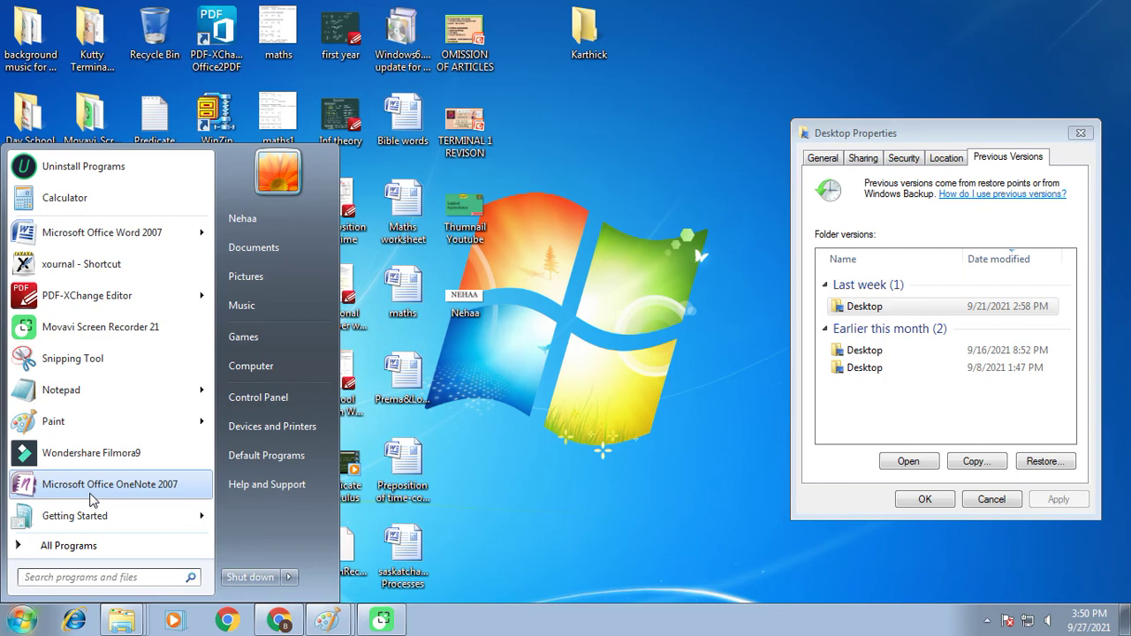
pyautogui.click(90, 495)
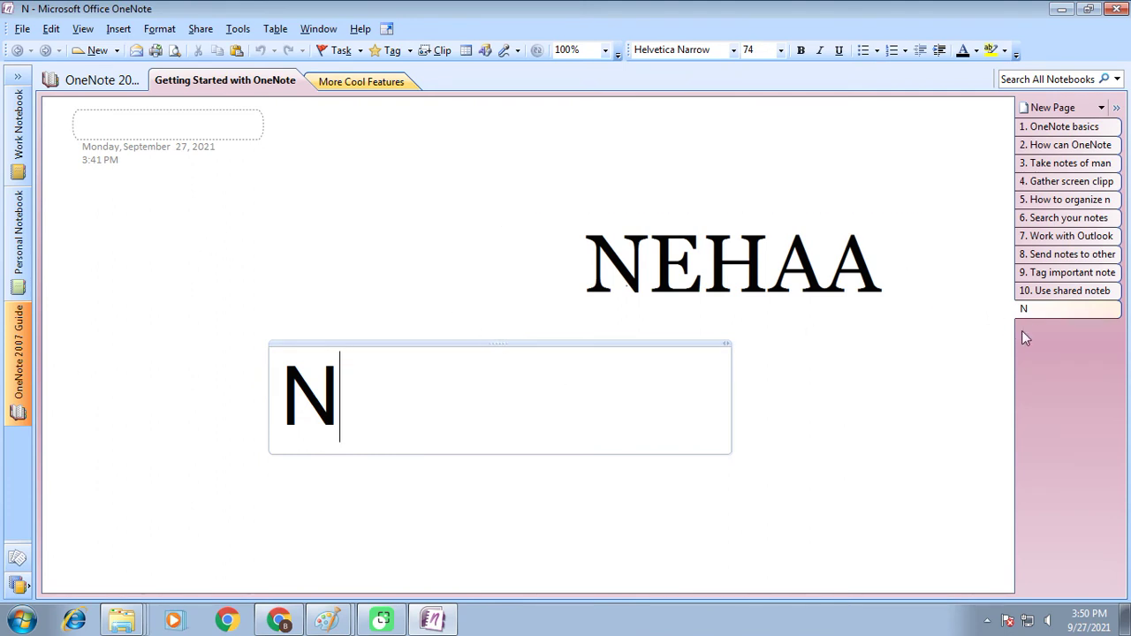
pyautogui.rightClick(1046, 312)
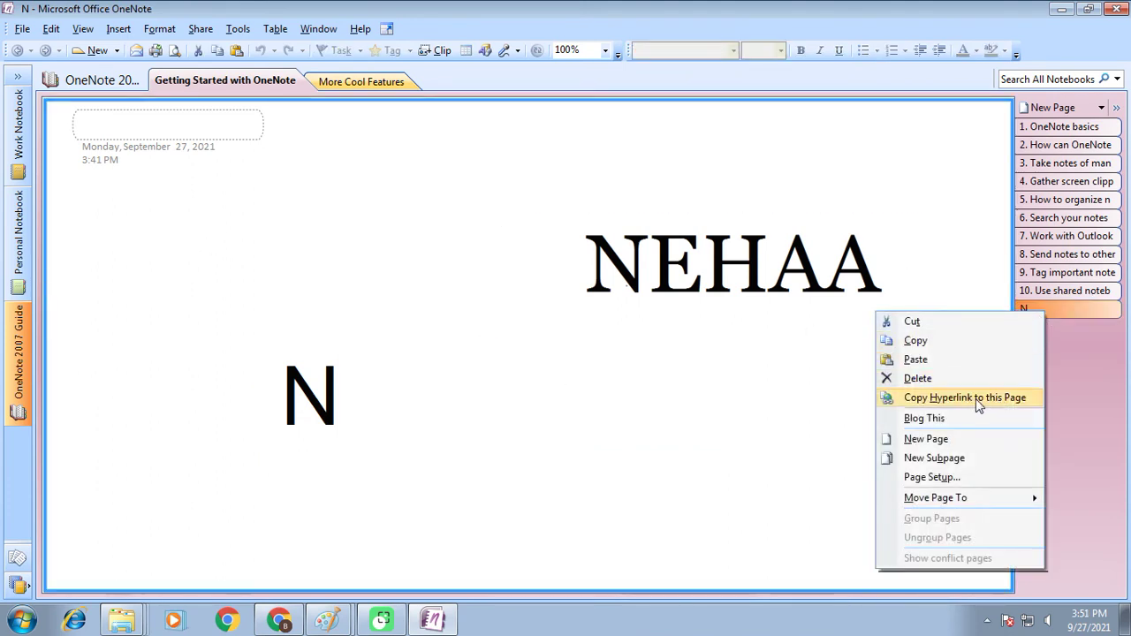
pyautogui.click(918, 378)
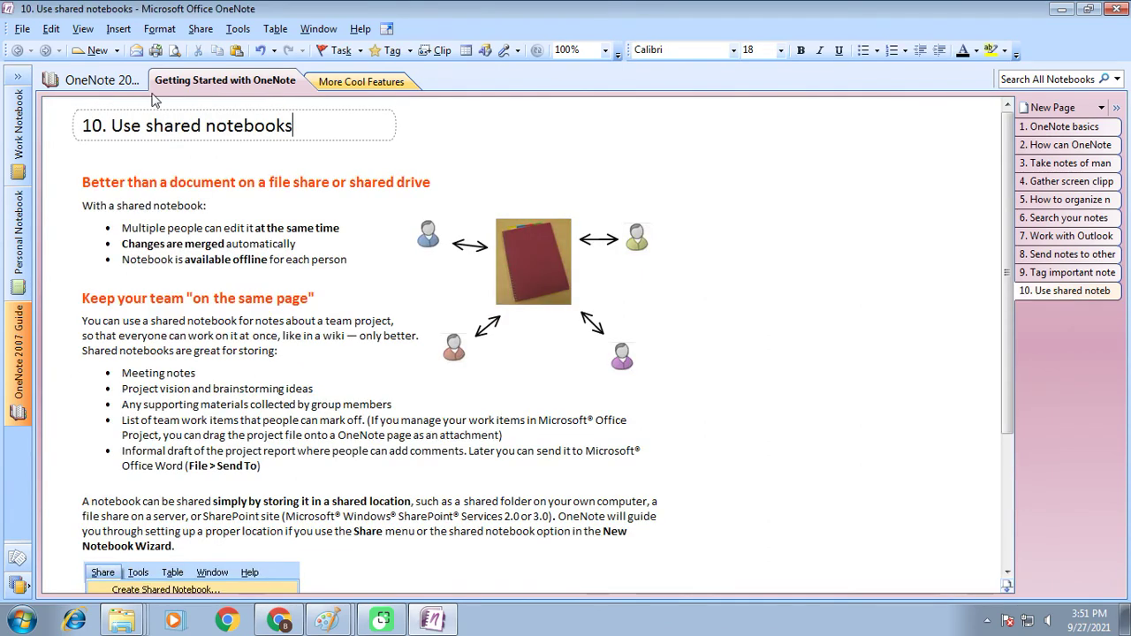
# Step: Create a new page in the Getting Started with OneNote section and paste the copied image onto it
pyautogui.click(16, 33)
pyautogui.moveTo(88, 47)
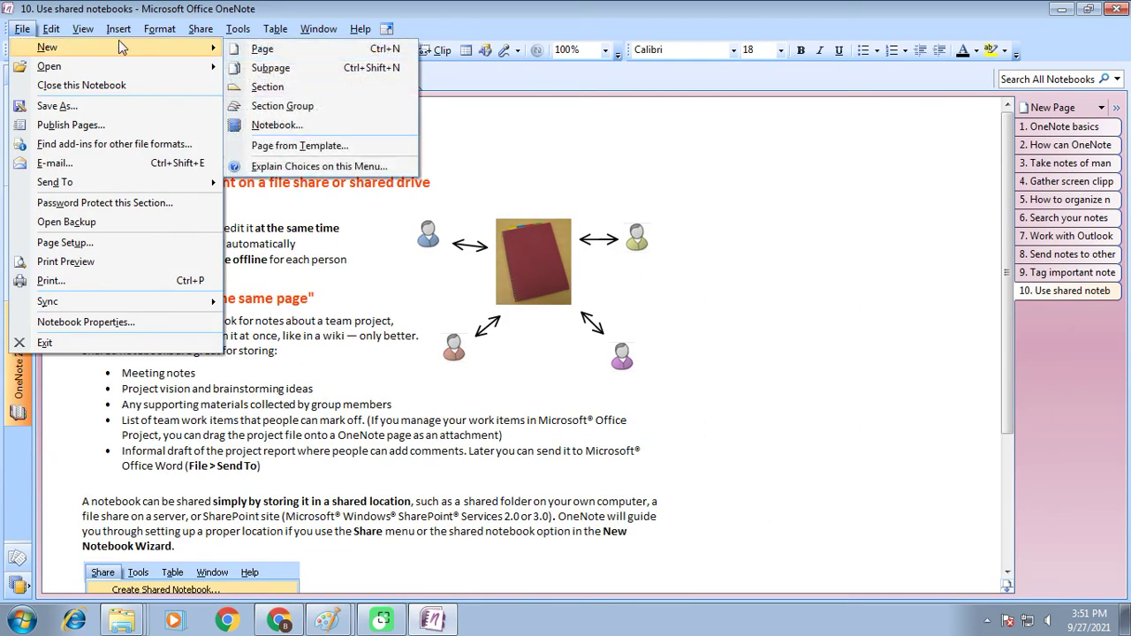
pyautogui.click(266, 51)
pyautogui.rightClick(413, 226)
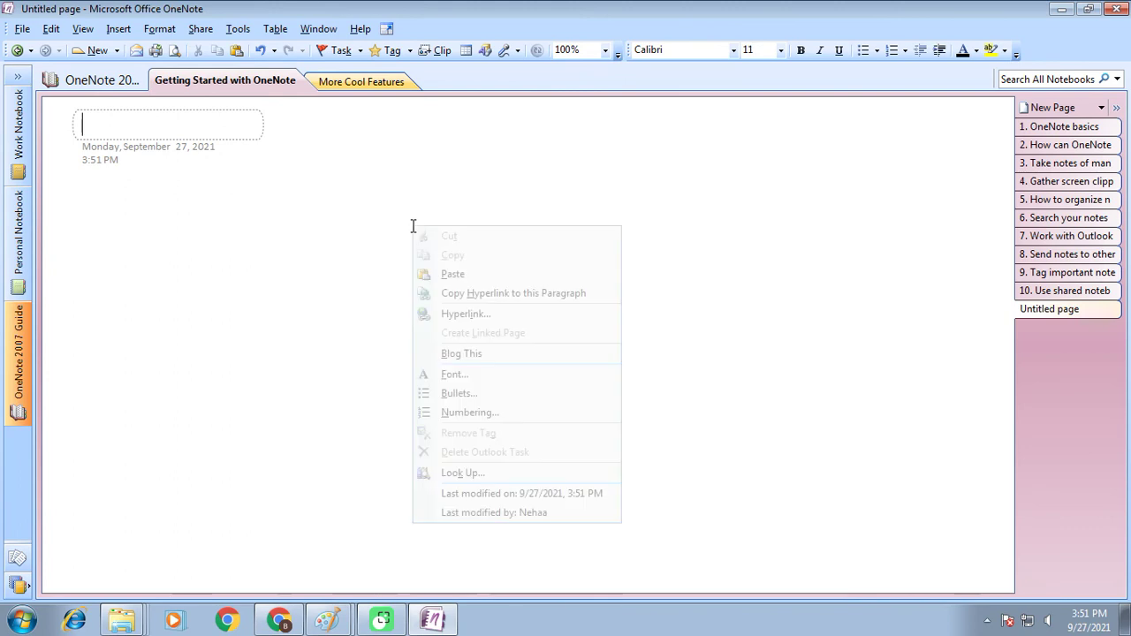
pyautogui.click(486, 277)
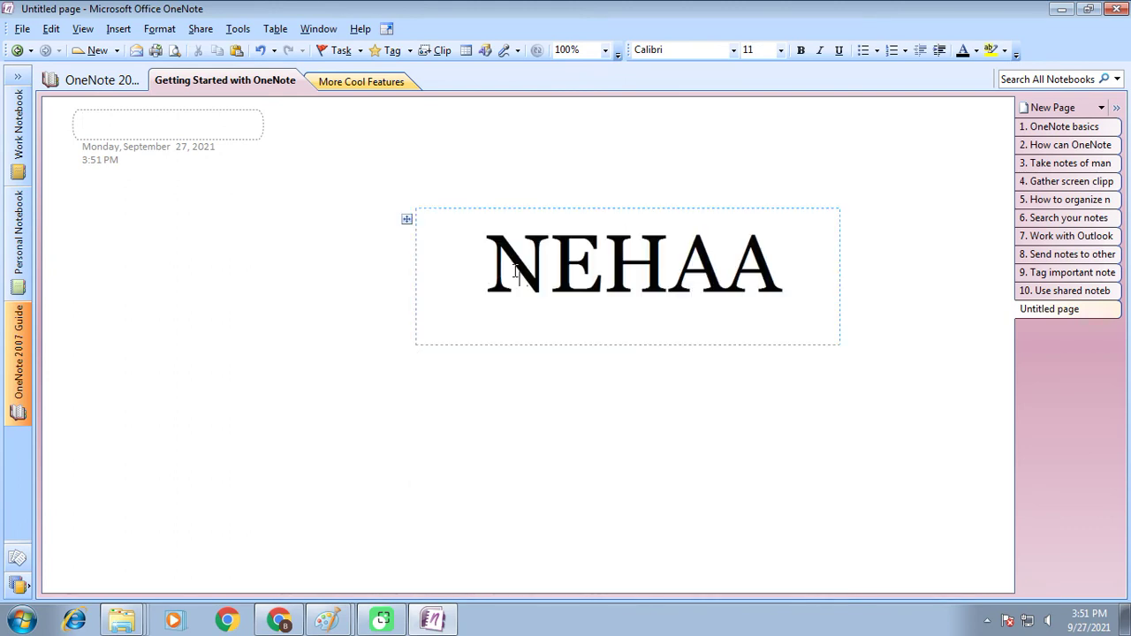
# Step: Extract the text from the pasted picture and paste it as editable text below the picture
pyautogui.rightClick(516, 272)
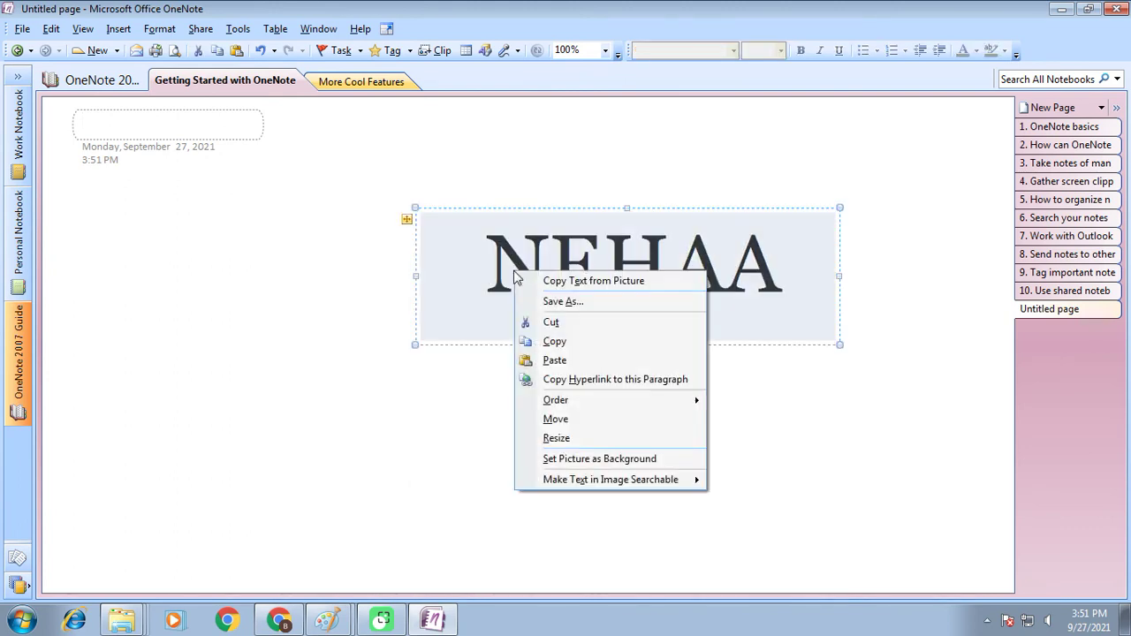
pyautogui.click(558, 282)
pyautogui.rightClick(115, 361)
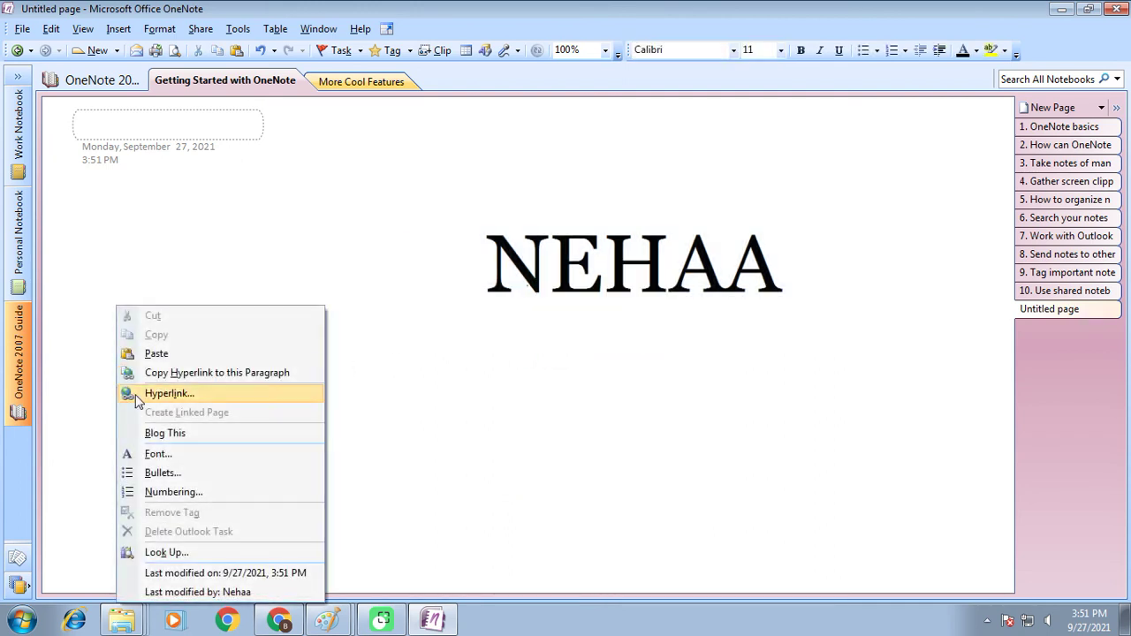
pyautogui.click(210, 395)
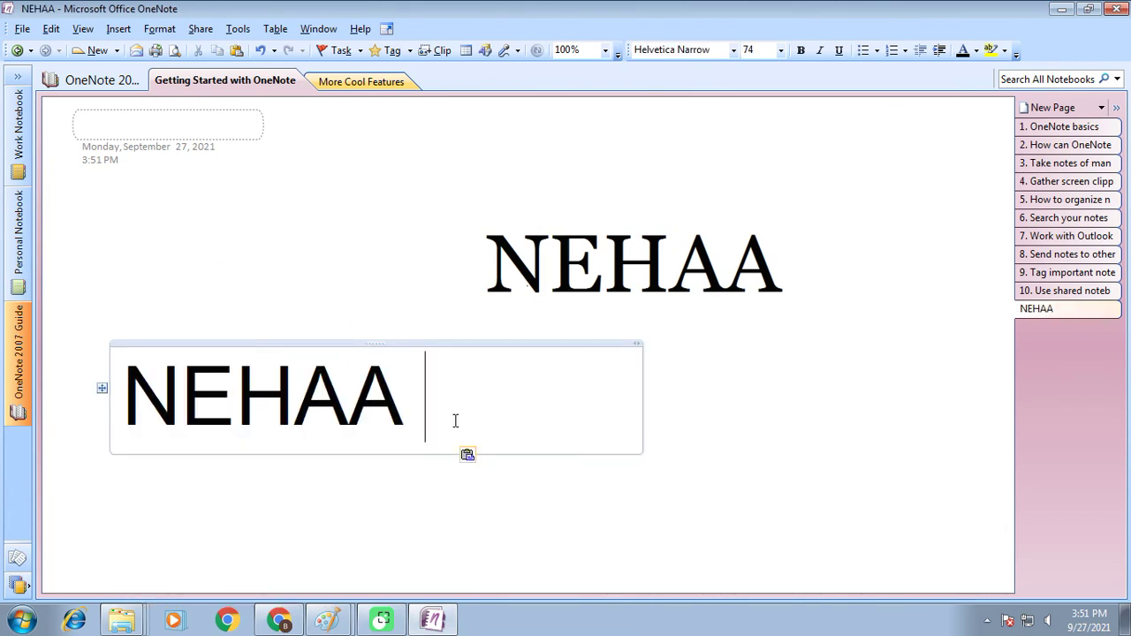
# Step: Add blank lines after the extracted text and delete the text from its note container
pyautogui.press('Return')
pyautogui.press('Return')
pyautogui.press('Return')
pyautogui.press('Return')
pyautogui.click(423, 139)
pyautogui.press('BackSpace')
pyautogui.press('BackSpace')
pyautogui.press('BackSpace')
pyautogui.press('BackSpace')
pyautogui.press('BackSpace')
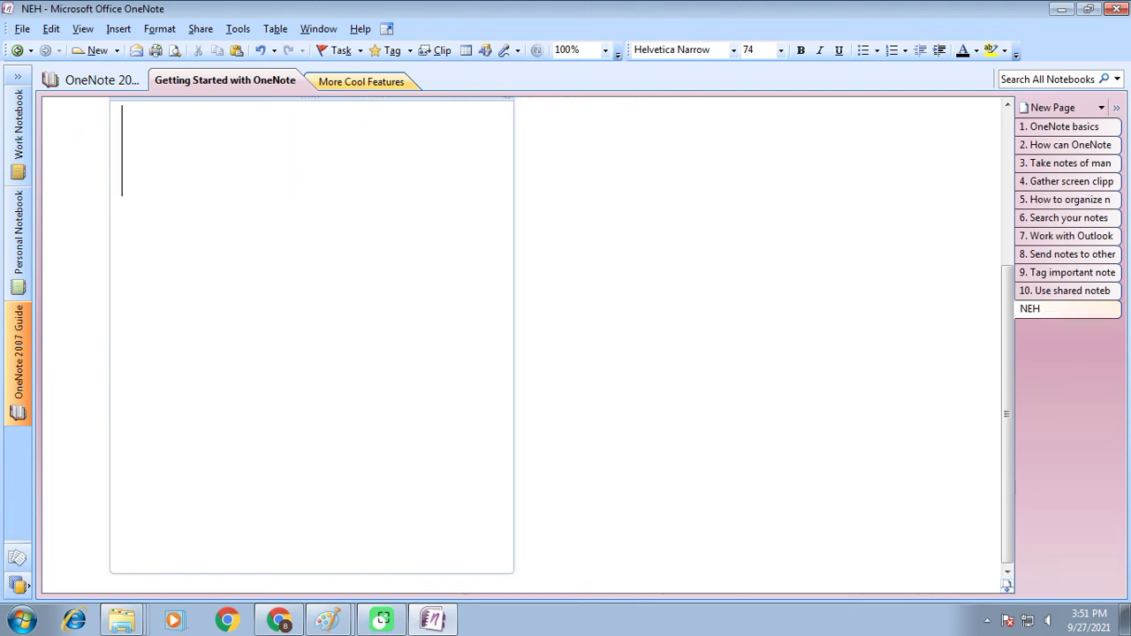
pyautogui.hotkey('ctrl', 'z')
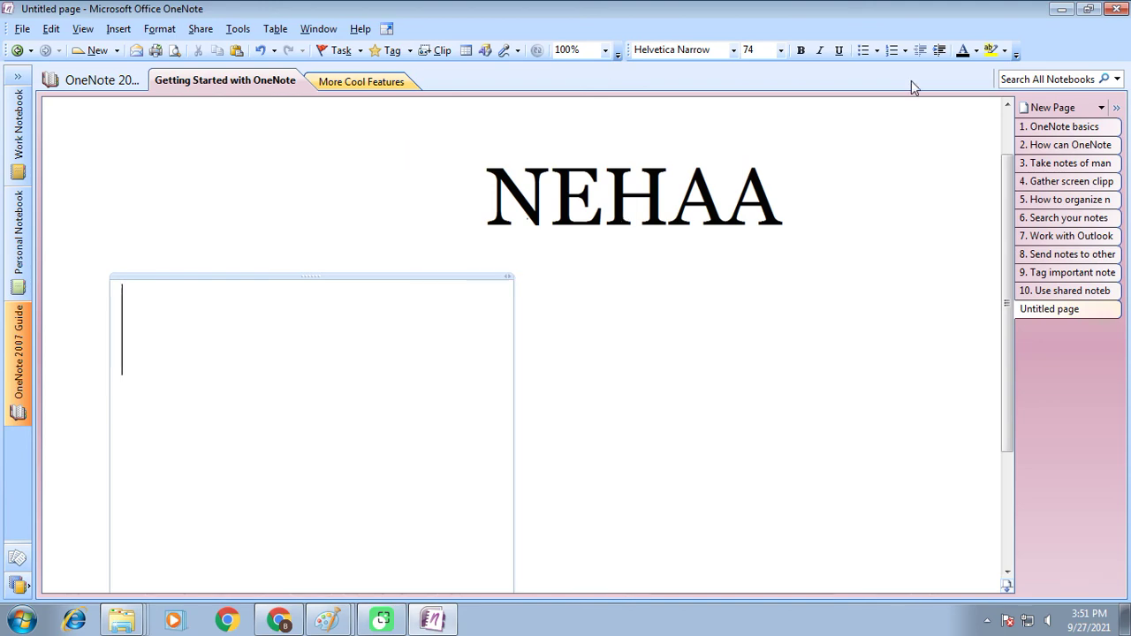
# Step: Minimize OneNote and close the Desktop Properties dialog
pyautogui.click(1067, 15)
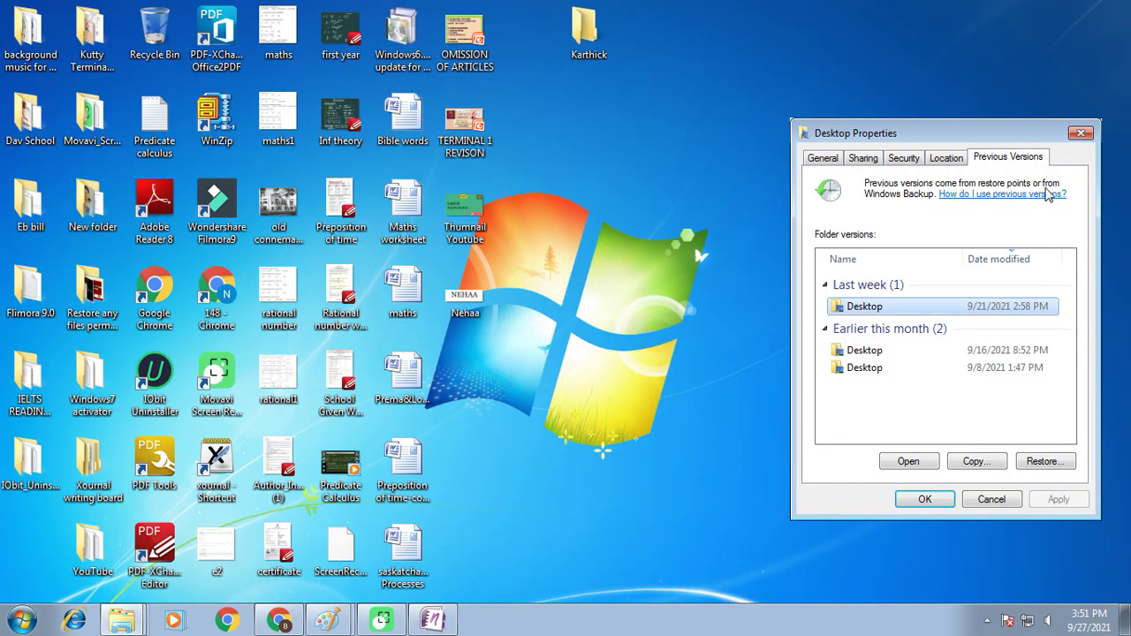
pyautogui.click(1081, 134)
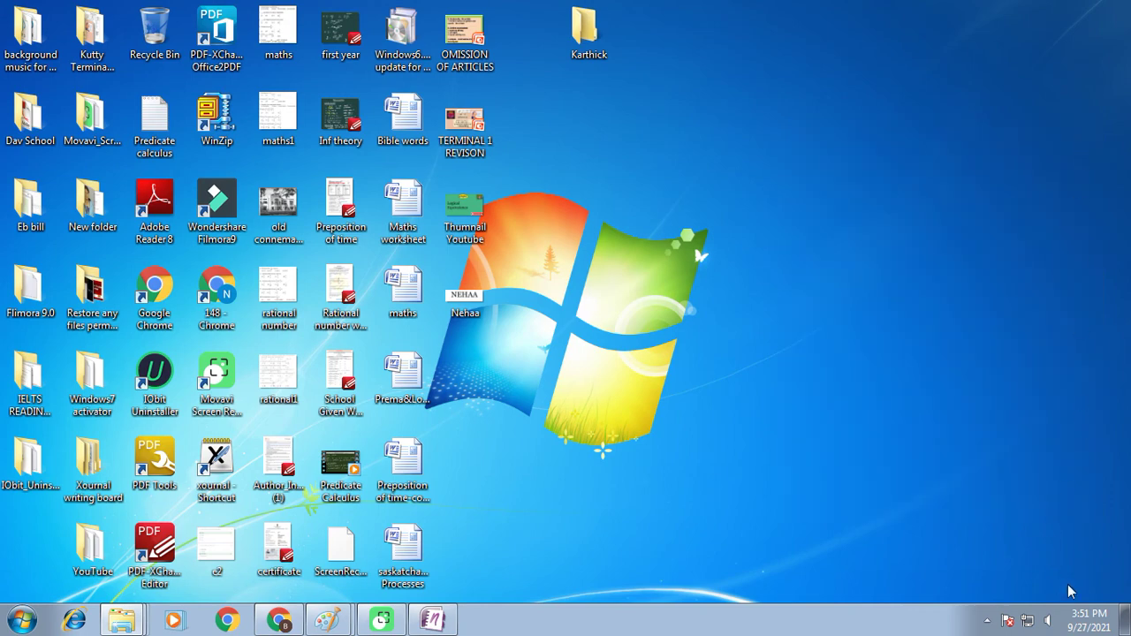